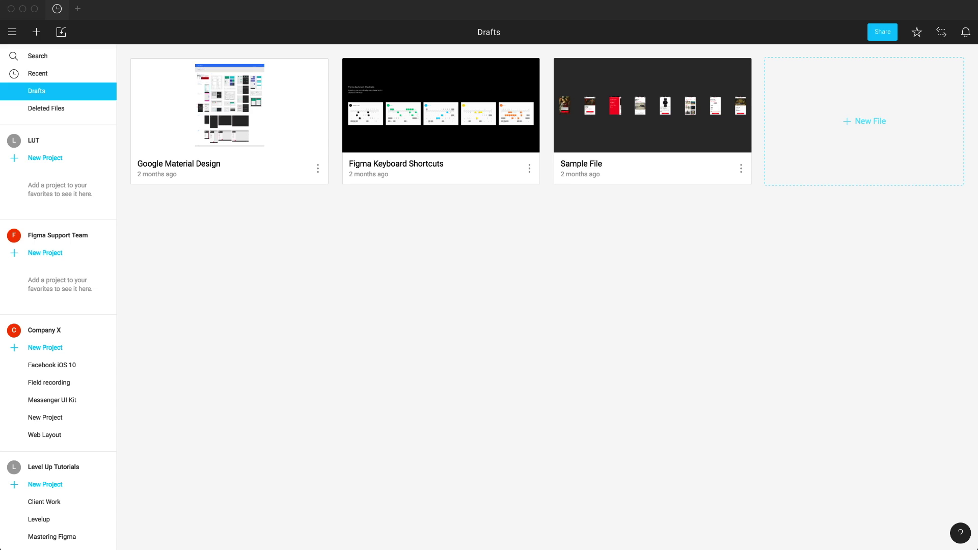
- Import 6jelJQA.jpg from the desktop into Drafts as a new file
{"action": "left_click_drag", "start_coordinate": [454, 57], "coordinate": [507, 191]}
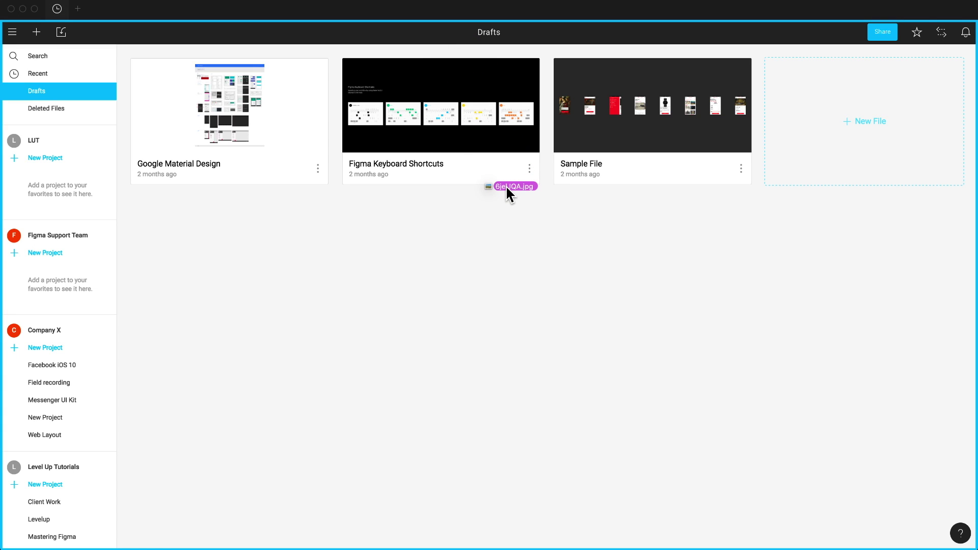
{"action": "left_click_drag", "start_coordinate": [507, 187], "coordinate": [507, 189]}
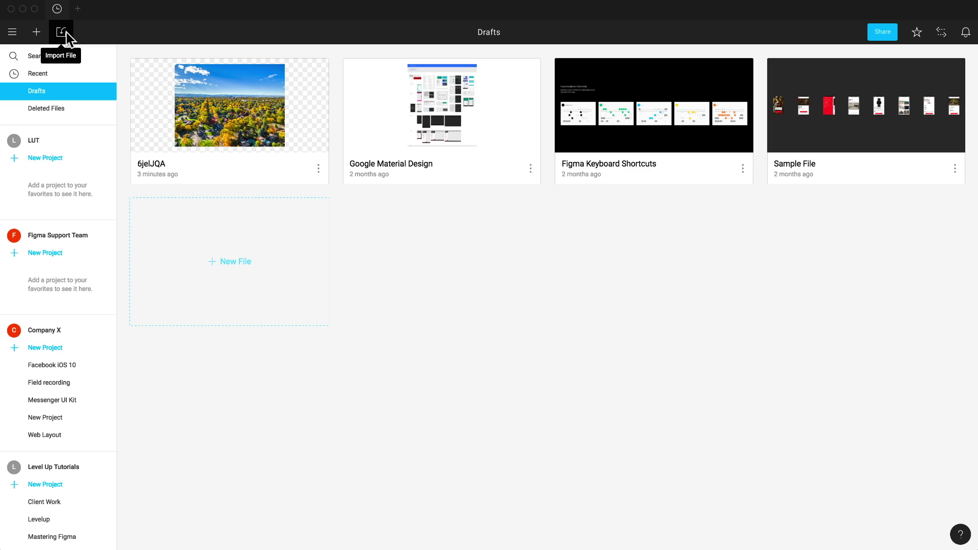
{"action": "left_click", "coordinate": [61, 32]}
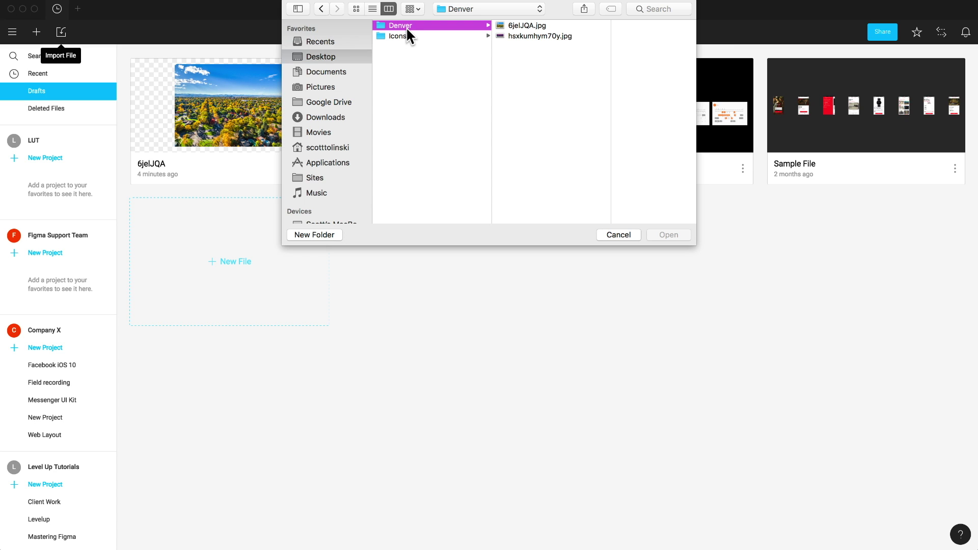
{"action": "left_click", "coordinate": [504, 25]}
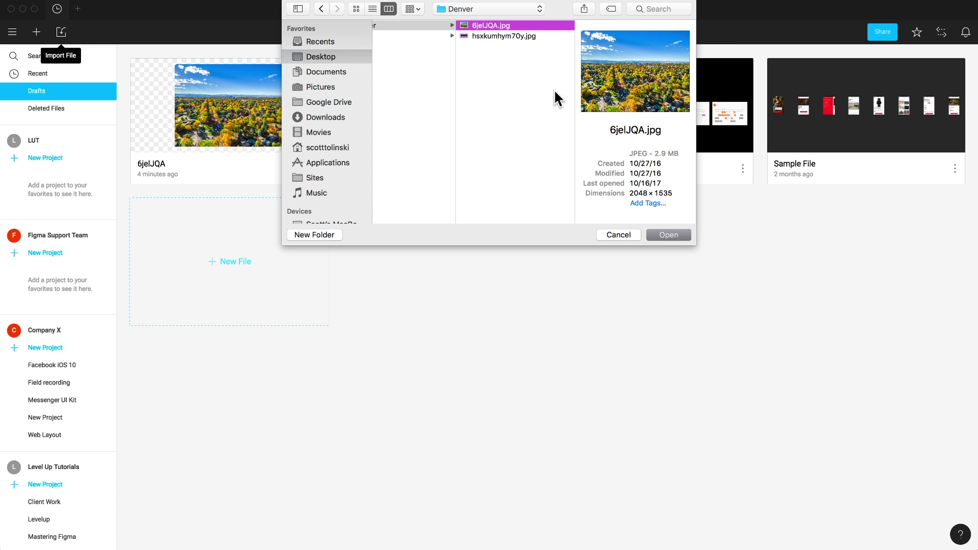
{"action": "left_click", "coordinate": [654, 236]}
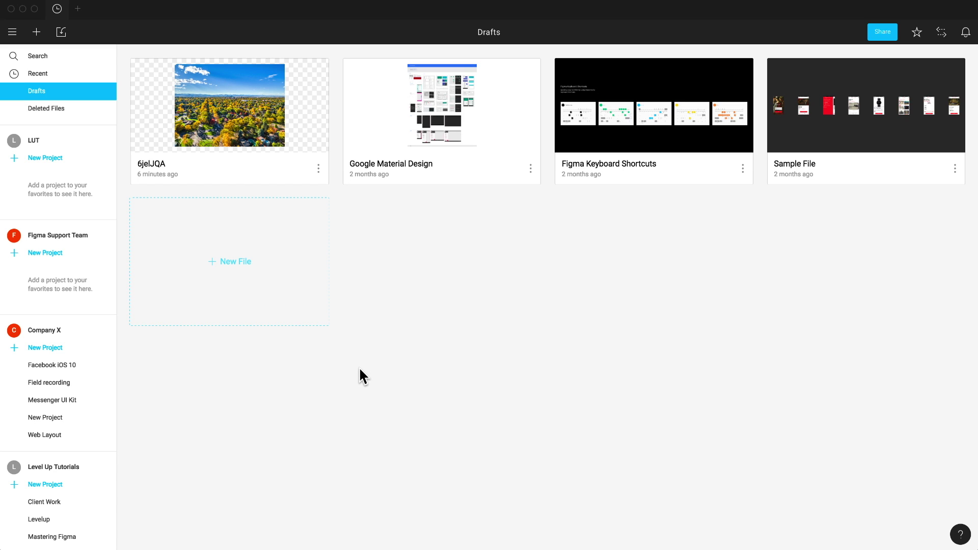
- In a new file, import and delete an alarm clock icon, then import the Icons folder
{"action": "left_click", "coordinate": [242, 264]}
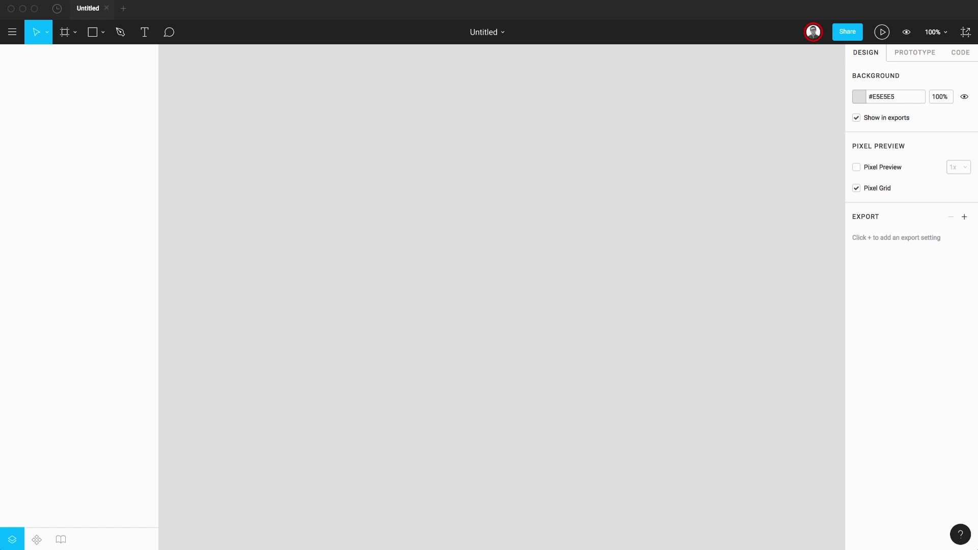
{"action": "left_click_drag", "start_coordinate": [392, 56], "coordinate": [413, 172]}
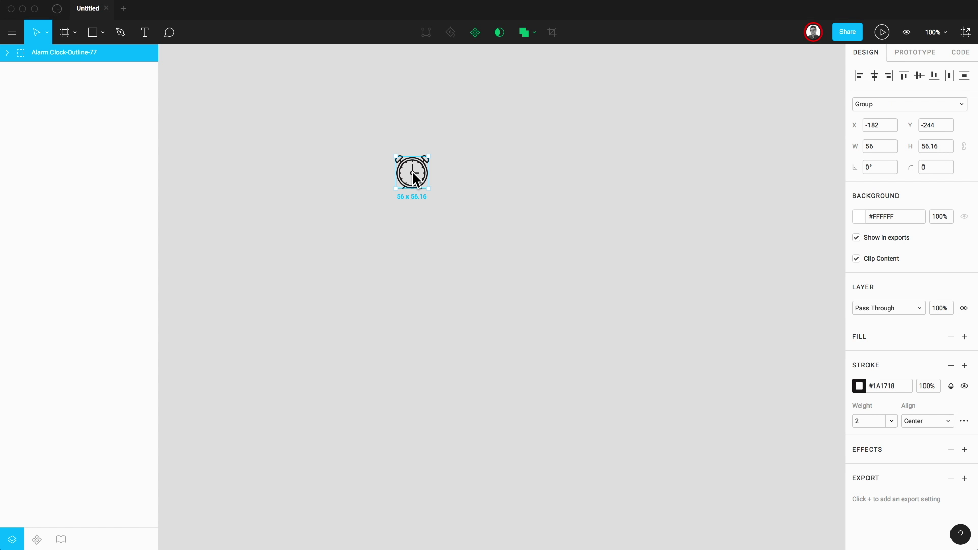
{"action": "key", "text": "Delete"}
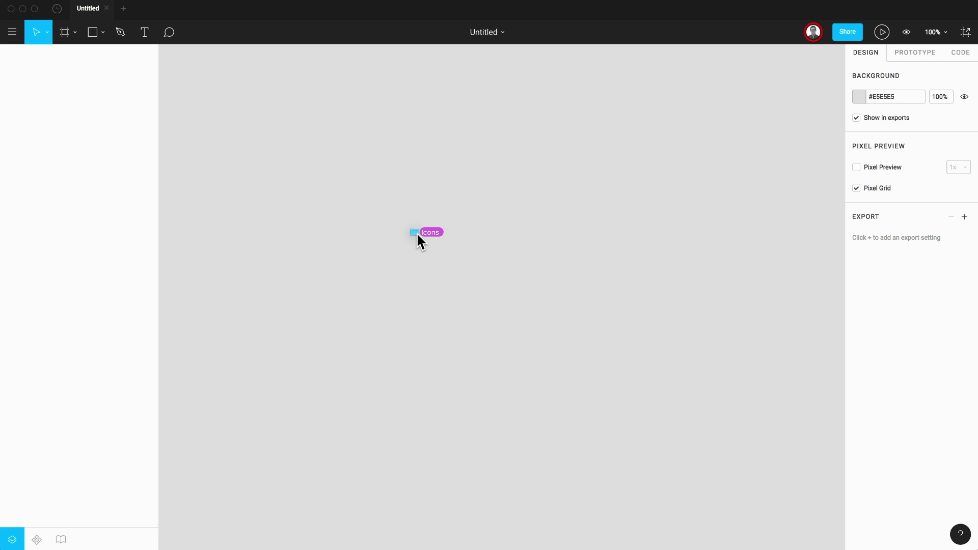
{"action": "left_click_drag", "start_coordinate": [417, 232], "coordinate": [417, 233]}
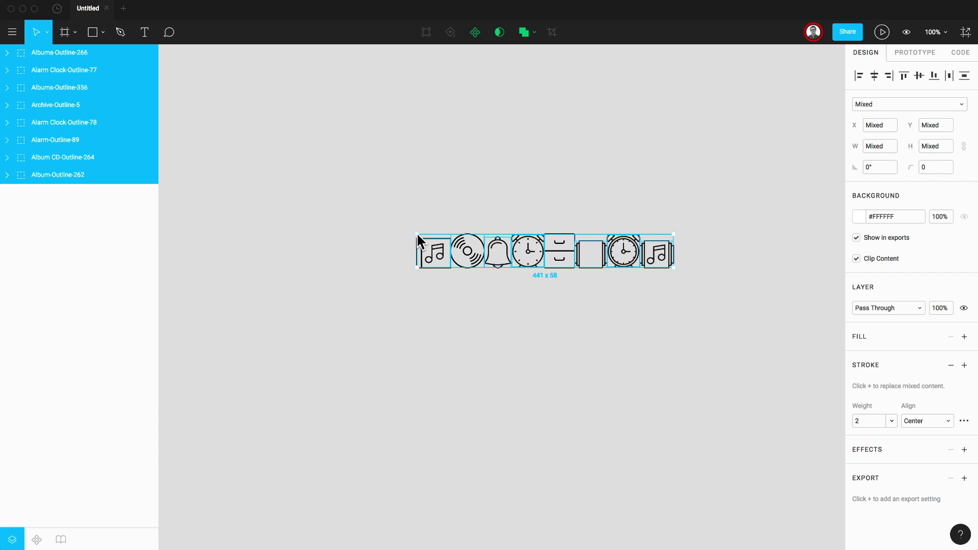
- Place three icon SVGs via File > Place Image, putting the album CD icon above the row
{"action": "key", "text": "Escape"}
{"action": "left_click", "coordinate": [12, 30]}
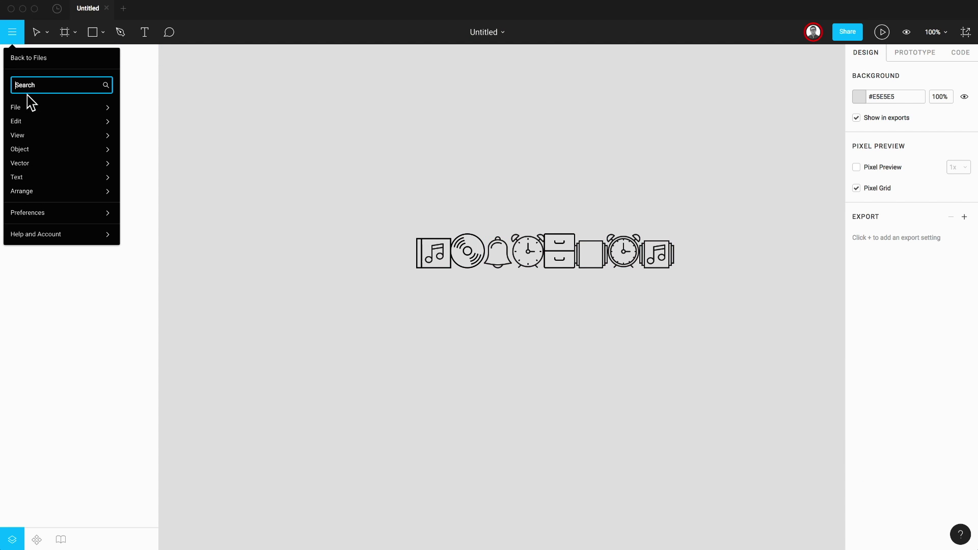
{"action": "mouse_move", "coordinate": [30, 107]}
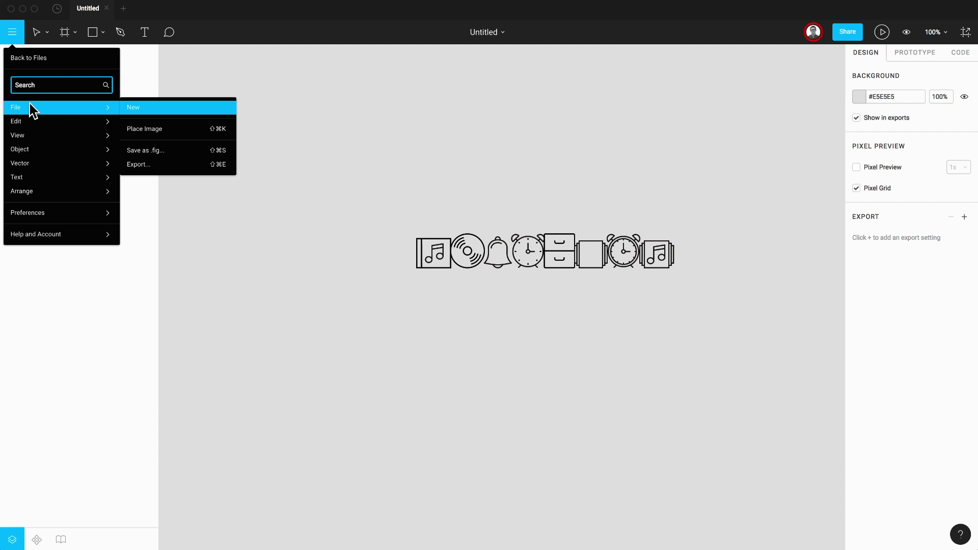
{"action": "left_click", "coordinate": [167, 131]}
{"action": "left_click", "coordinate": [484, 35]}
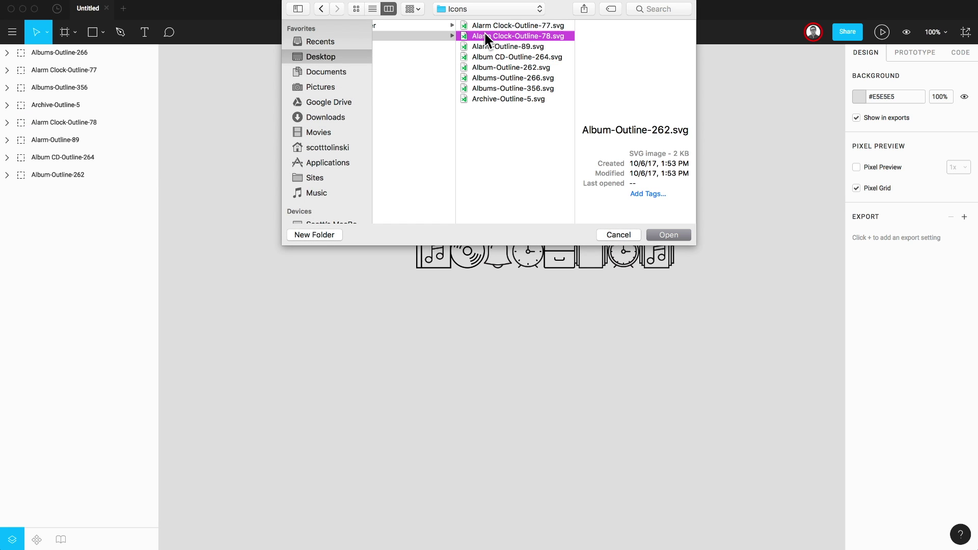
{"action": "left_click", "coordinate": [490, 55], "text": "shift"}
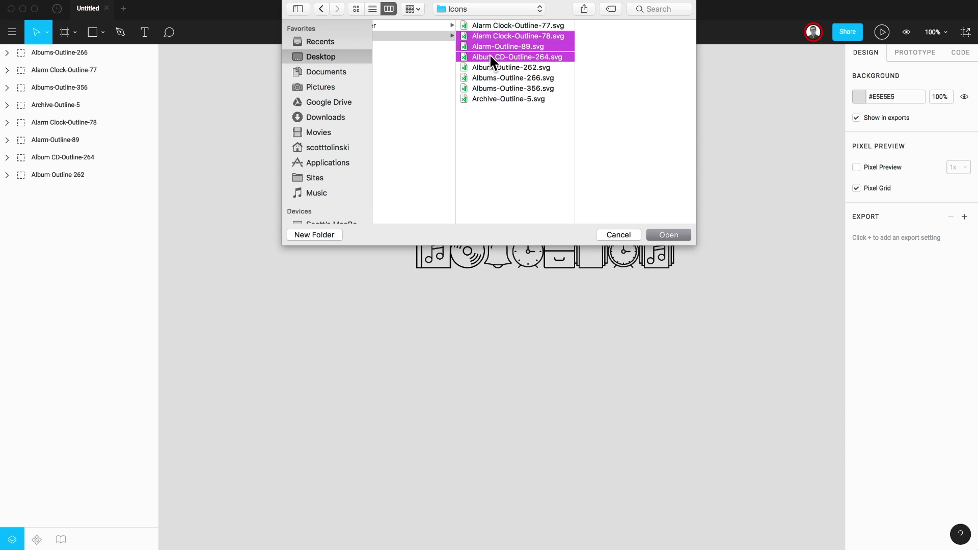
{"action": "left_click", "coordinate": [660, 232]}
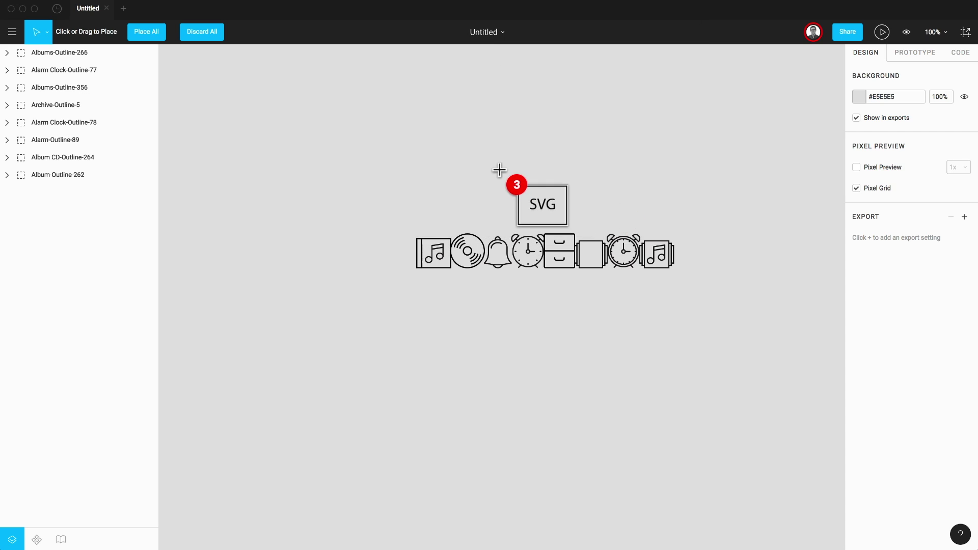
{"action": "left_click", "coordinate": [499, 170]}
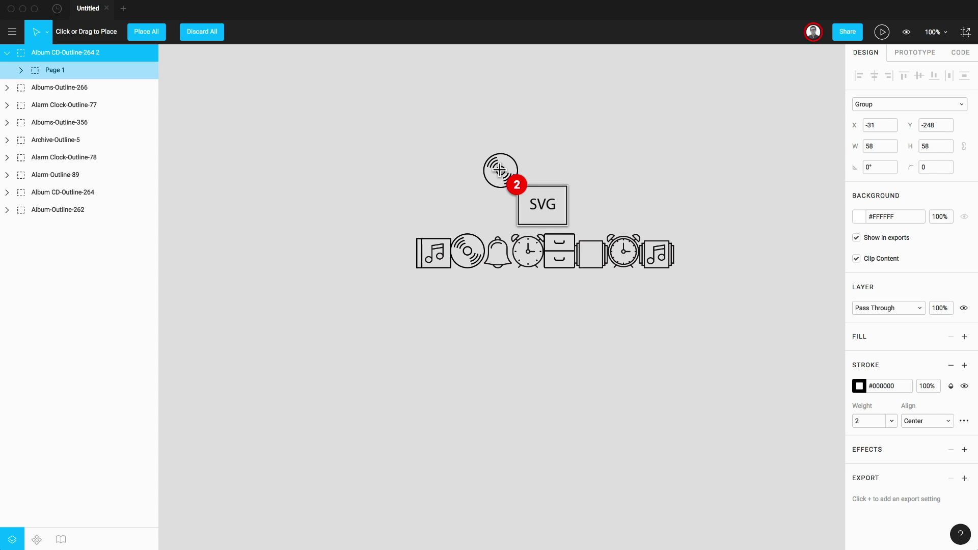
- Place the remaining two icons and paste Album-Outline-262 from the second tab into the first file
{"action": "left_click", "coordinate": [153, 38]}
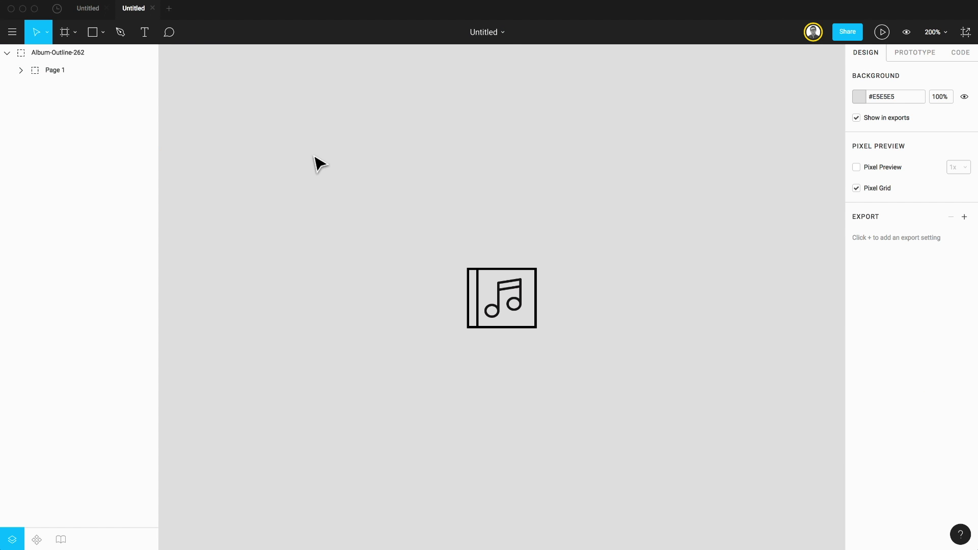
{"action": "left_click_drag", "start_coordinate": [313, 156], "coordinate": [582, 363]}
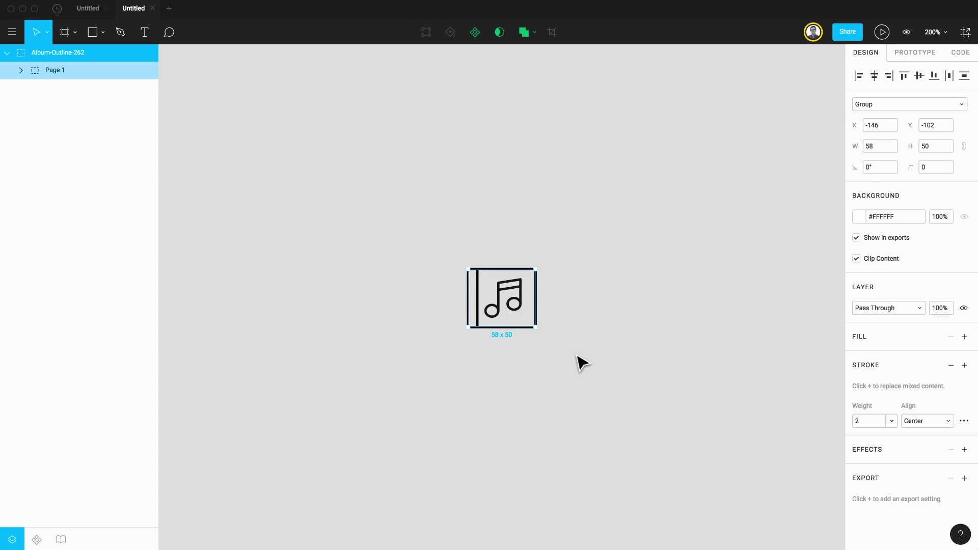
{"action": "left_click", "coordinate": [85, 9]}
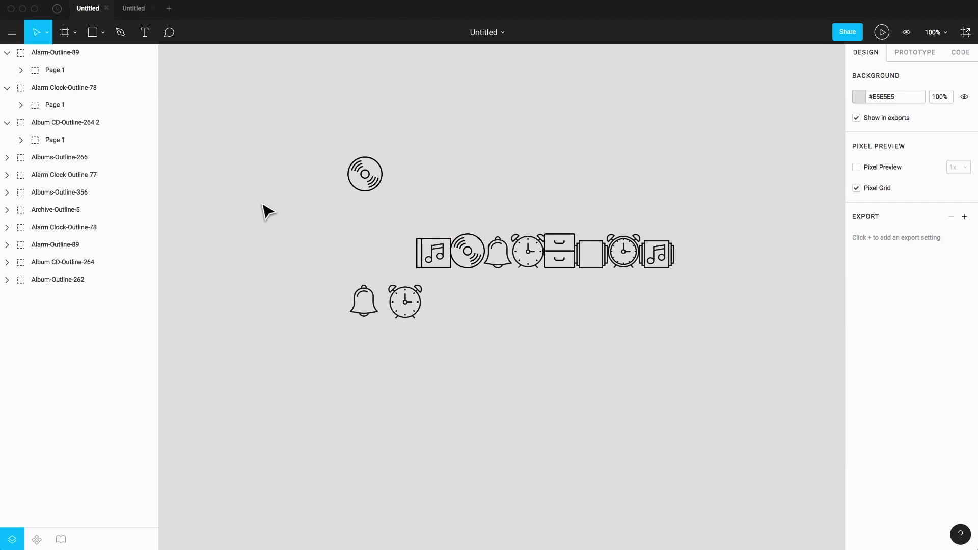
{"action": "key", "text": "super+v"}
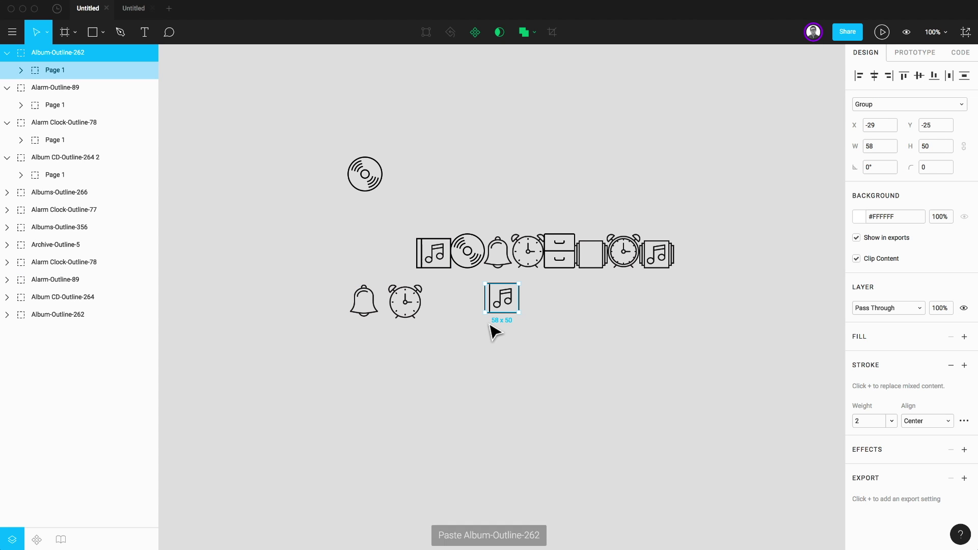
{"action": "left_click", "coordinate": [617, 224]}
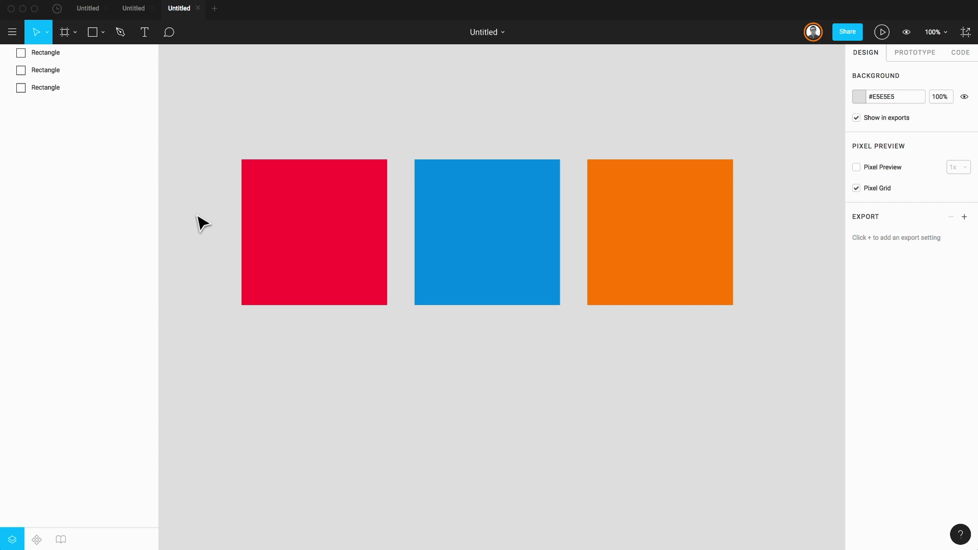
- Give the red square a PNG export setting sized to 1000h
{"action": "left_click", "coordinate": [63, 88]}
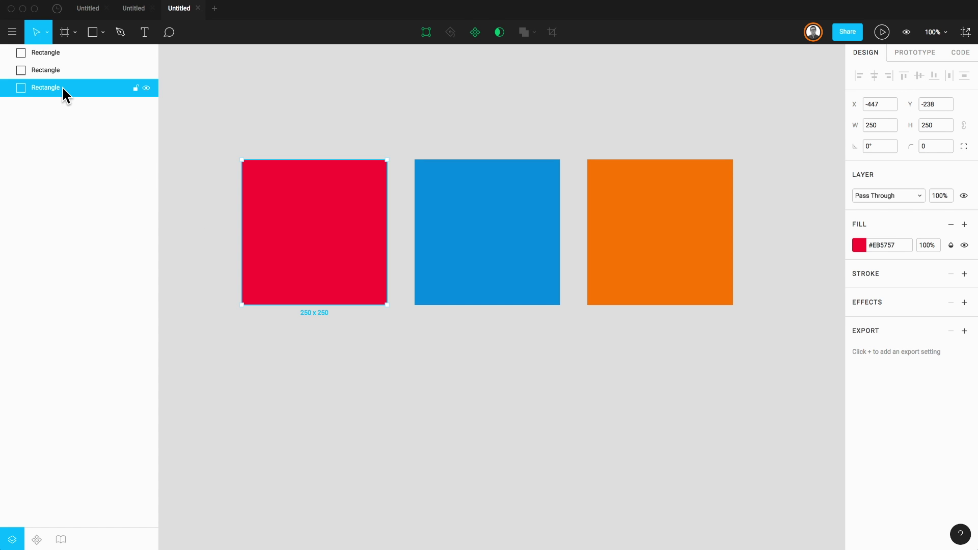
{"action": "left_click_drag", "start_coordinate": [200, 123], "coordinate": [310, 233]}
{"action": "left_click", "coordinate": [964, 332]}
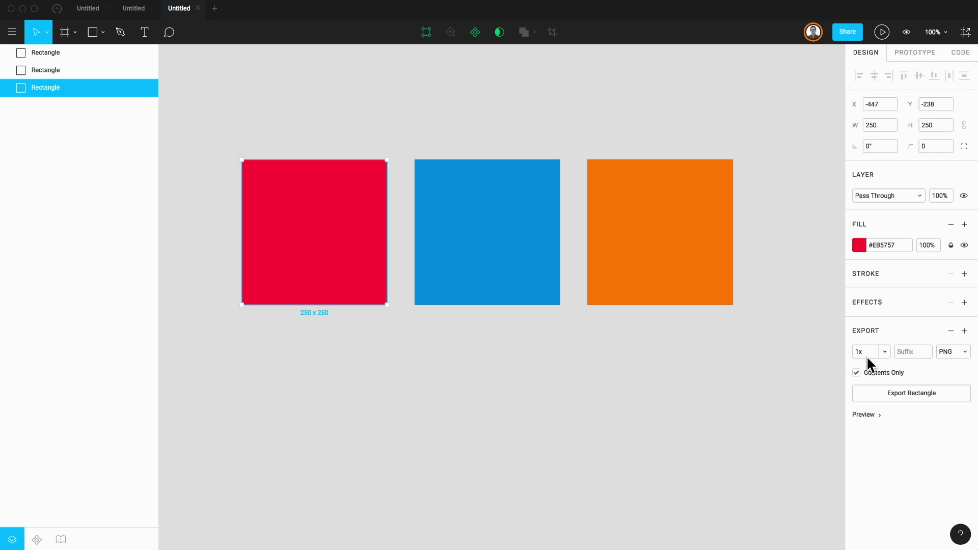
{"action": "left_click", "coordinate": [886, 353]}
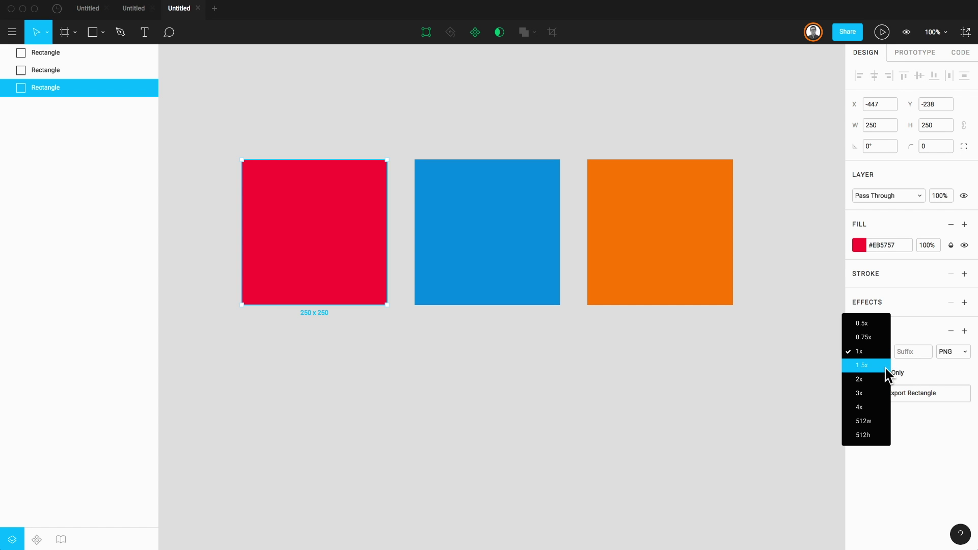
{"action": "left_click", "coordinate": [866, 380]}
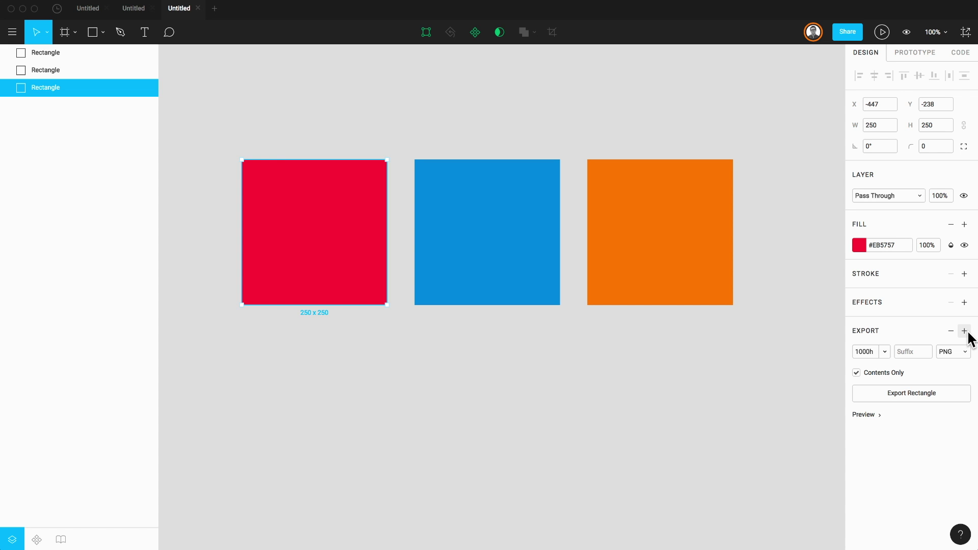
- Rename the red square's layer to 'Red Square'
{"action": "double_click", "coordinate": [87, 89]}
{"action": "type", "text": "Red Square"}
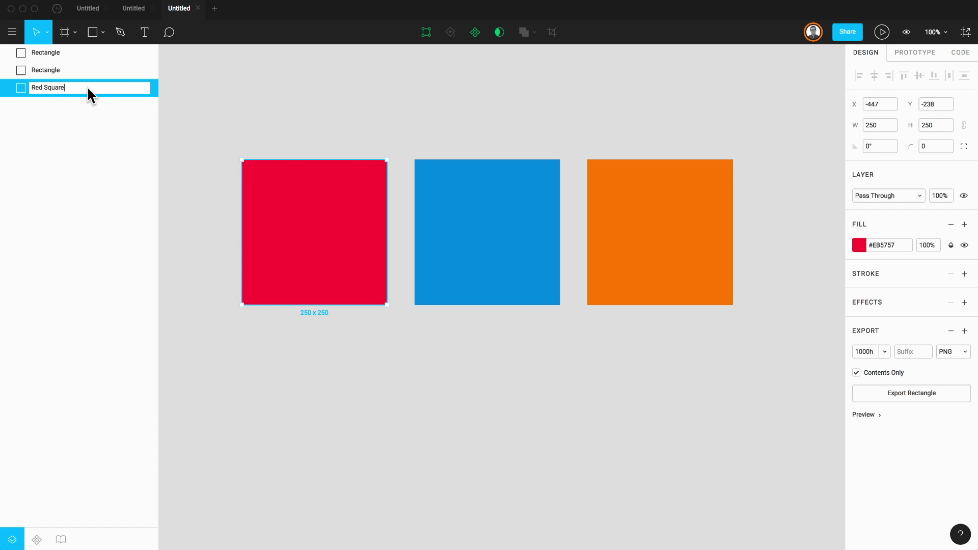
{"action": "key", "text": "Return"}
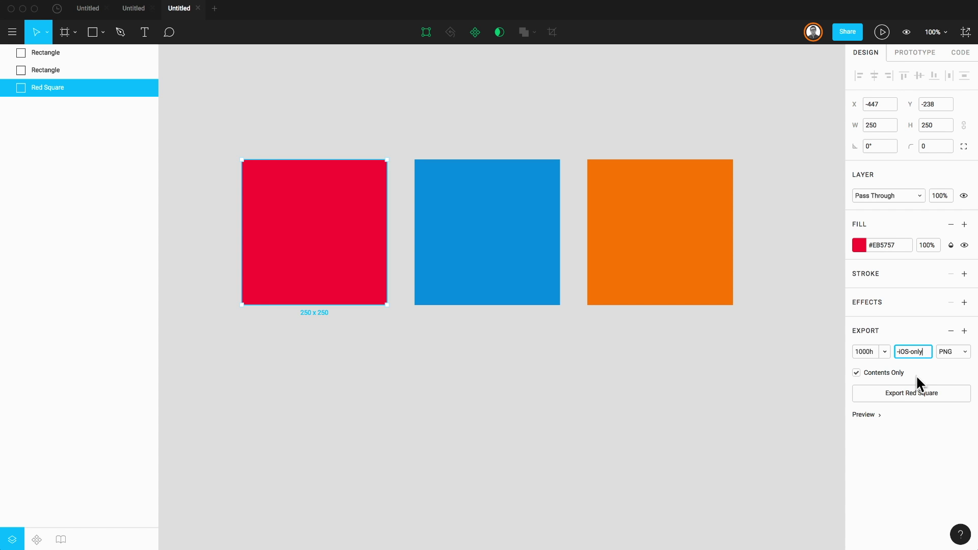
- Commit the -iOS-only suffix, move the red square over the blue one, and show its export preview
{"action": "key", "text": "Return"}
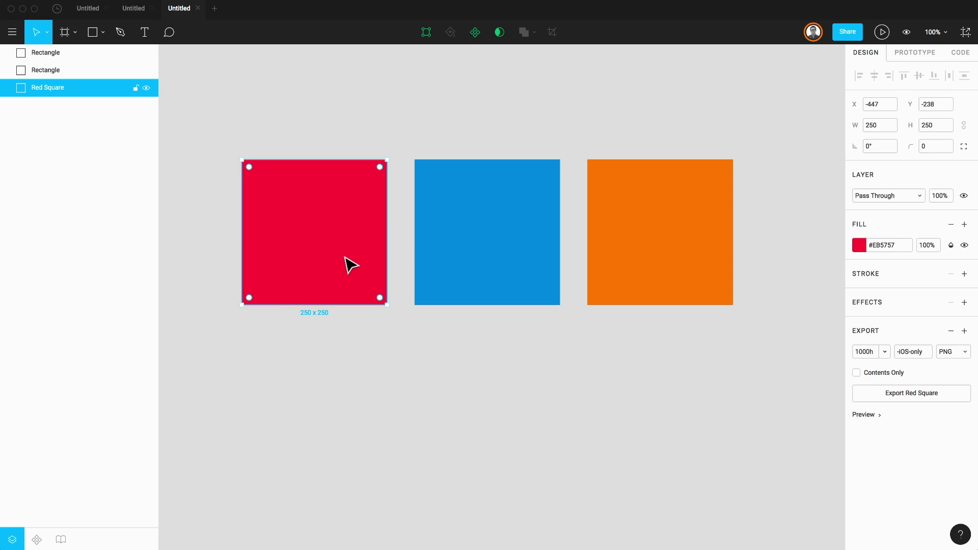
{"action": "left_click_drag", "start_coordinate": [307, 239], "coordinate": [411, 163]}
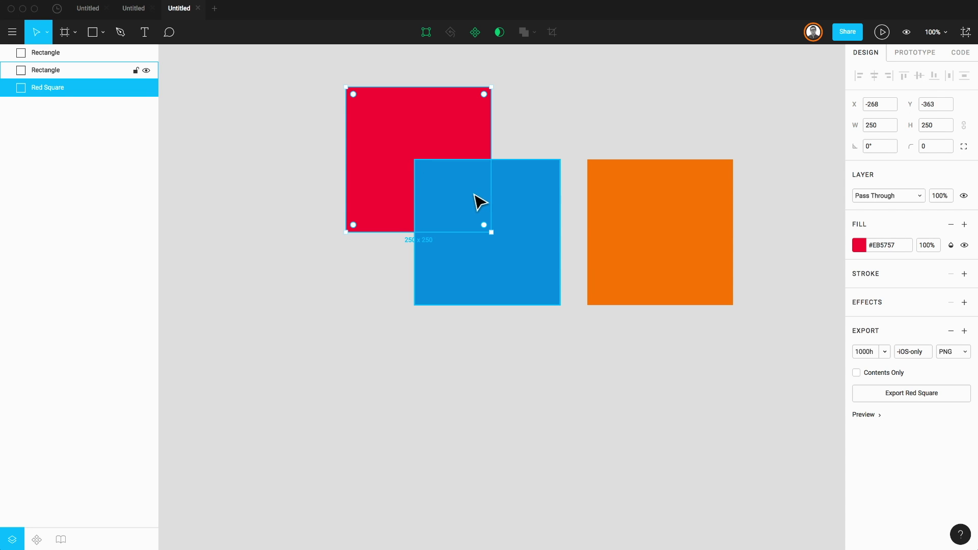
{"action": "left_click", "coordinate": [858, 416]}
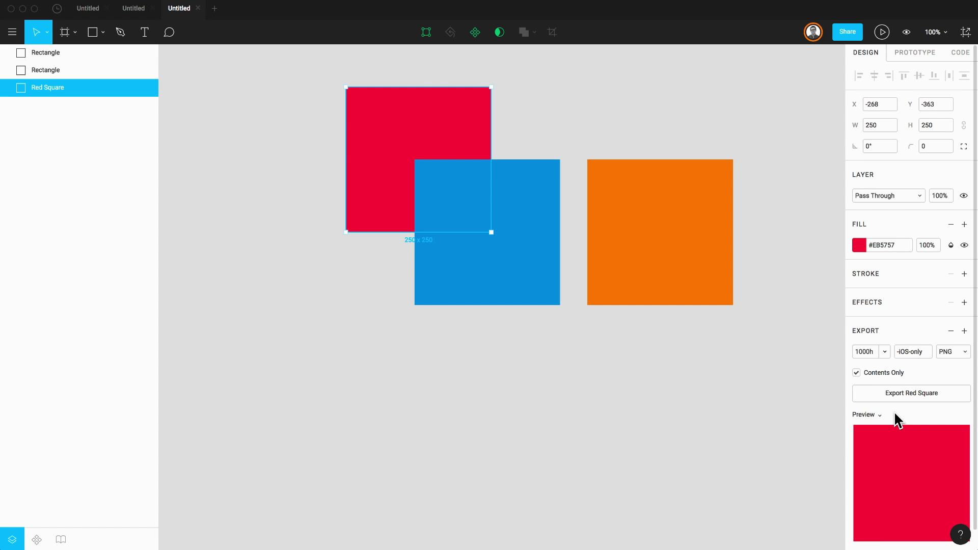
- Export the Red Square to a file
{"action": "left_click", "coordinate": [897, 392]}
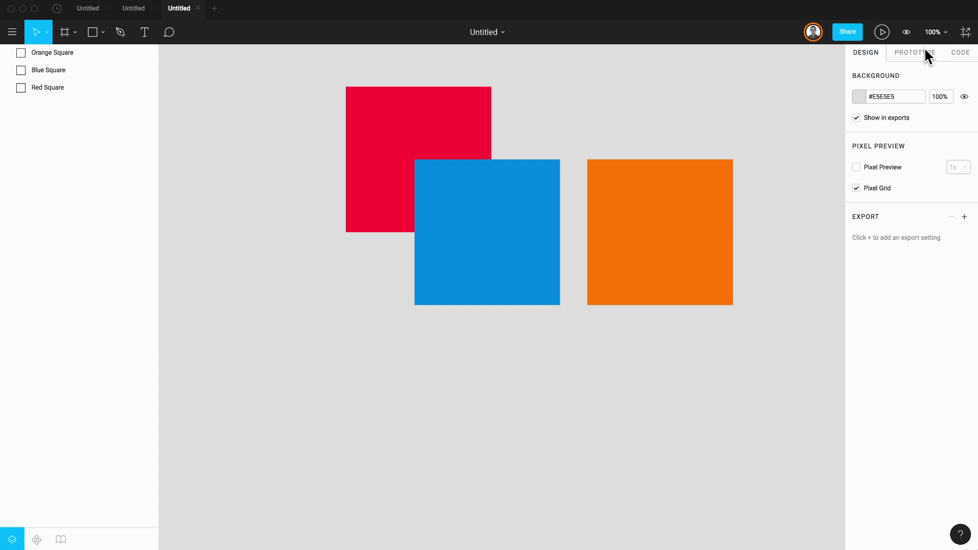
- Show the list of all export settings and bring Orange Square into view
{"action": "left_click", "coordinate": [964, 33]}
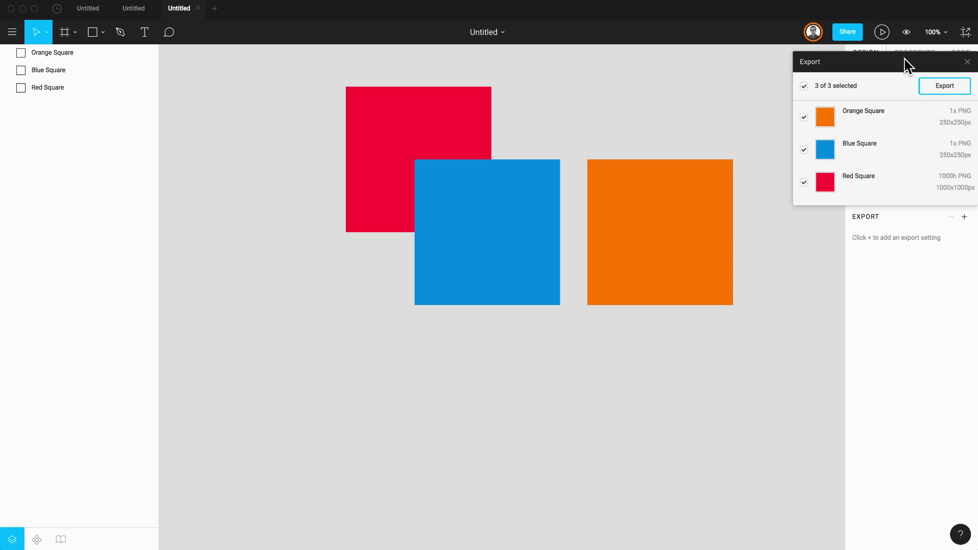
{"action": "left_click", "coordinate": [826, 128]}
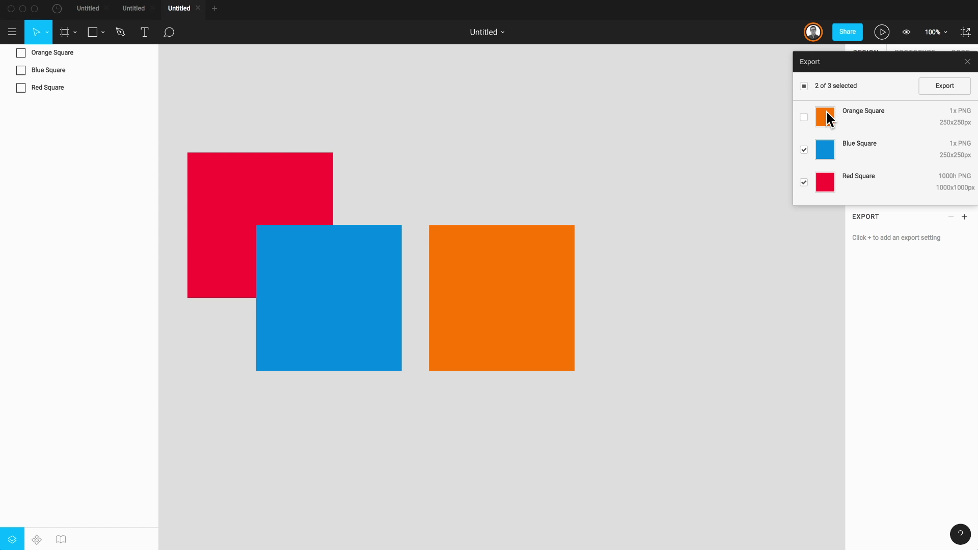
- Enclose the three squares in a 986 x 558 frame with a 1x PNG export setting
{"action": "left_click", "coordinate": [967, 61]}
{"action": "scroll", "coordinate": [841, 161], "scroll_direction": "down", "scroll_amount": 3}
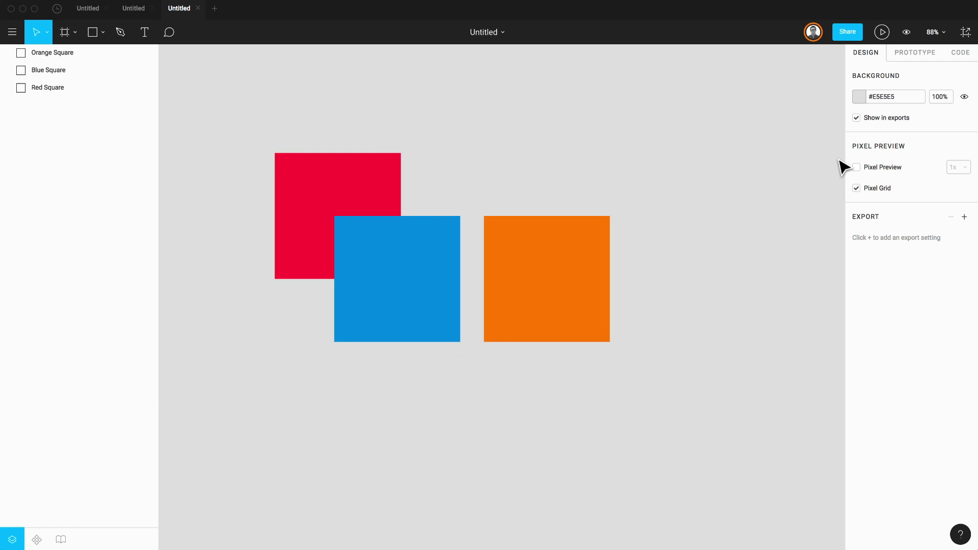
{"action": "key", "text": "f"}
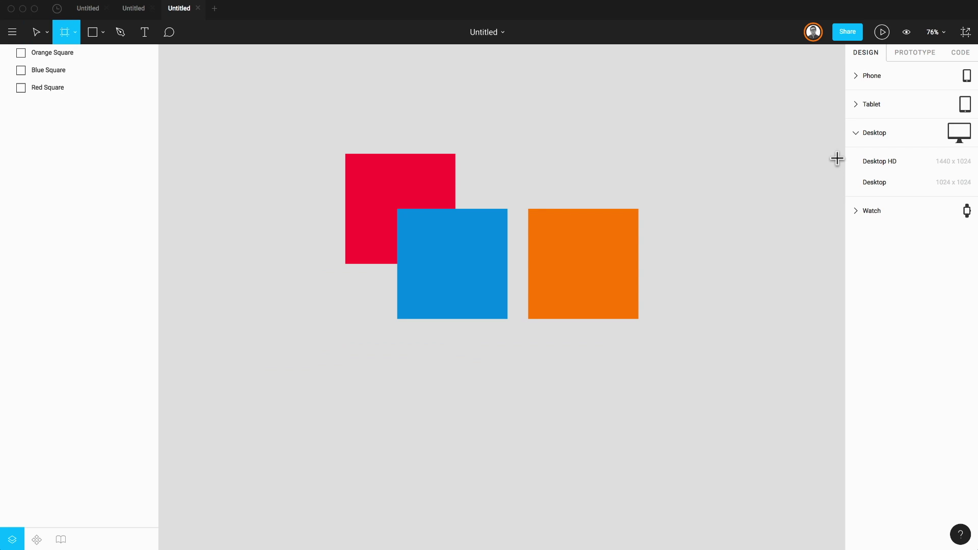
{"action": "left_click_drag", "start_coordinate": [699, 111], "coordinate": [267, 355]}
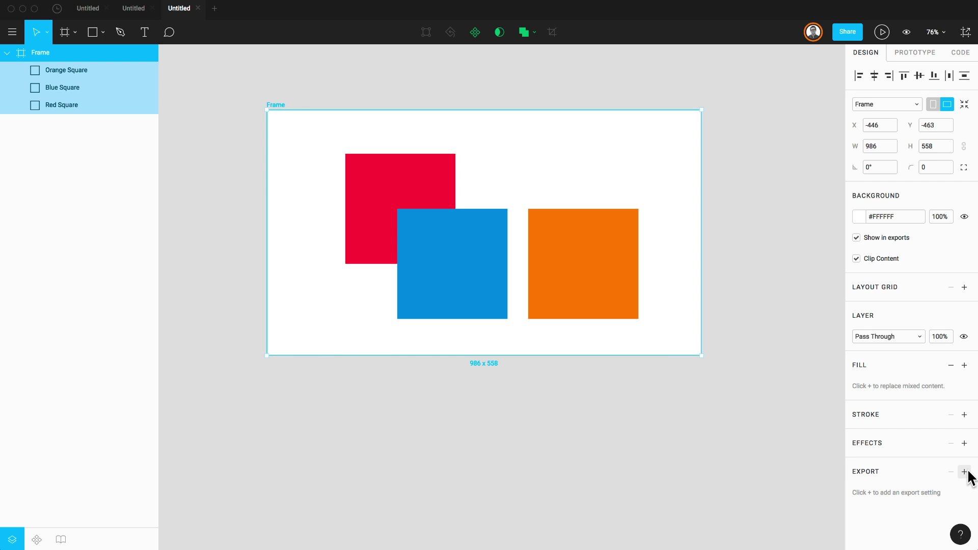
{"action": "left_click", "coordinate": [964, 472]}
{"action": "scroll", "coordinate": [928, 429], "scroll_direction": "down", "scroll_amount": 3}
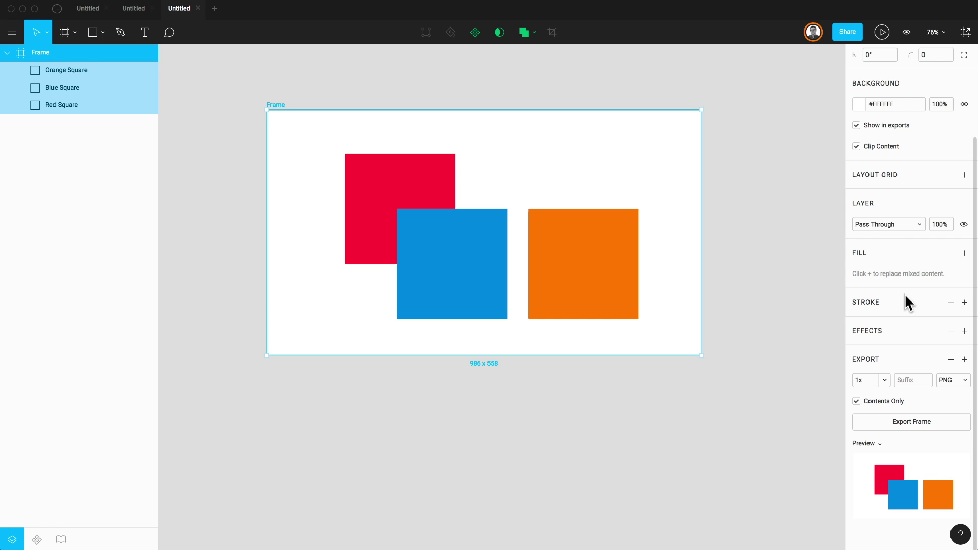
- Set the frame background to gray #A9A9A9 and uncheck Show in exports
{"action": "left_click", "coordinate": [859, 104]}
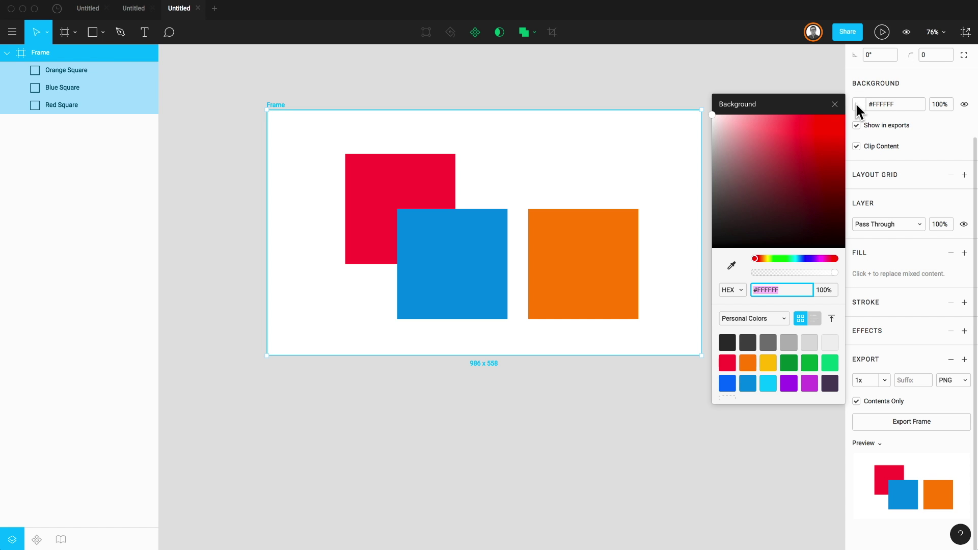
{"action": "left_click_drag", "start_coordinate": [725, 116], "coordinate": [703, 168]}
{"action": "left_click", "coordinate": [846, 476]}
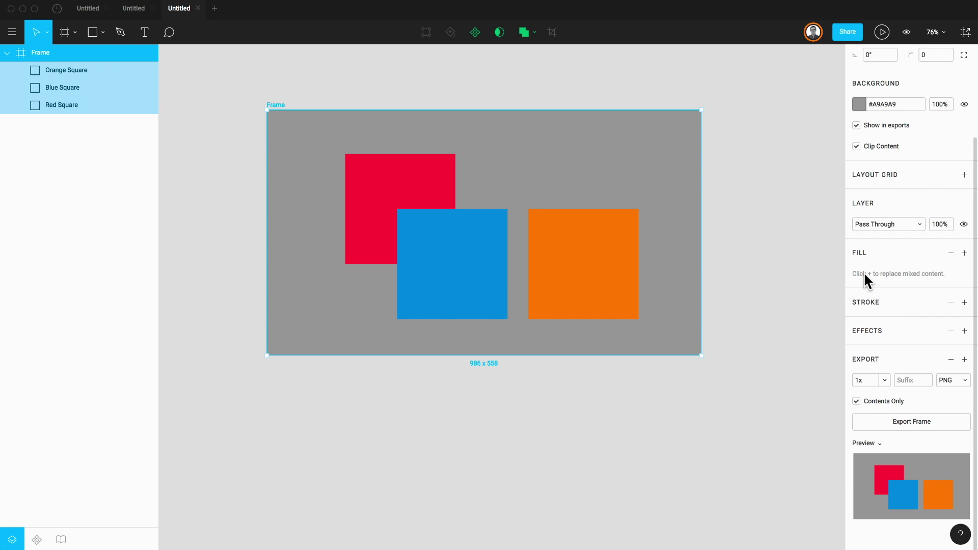
{"action": "left_click", "coordinate": [856, 126]}
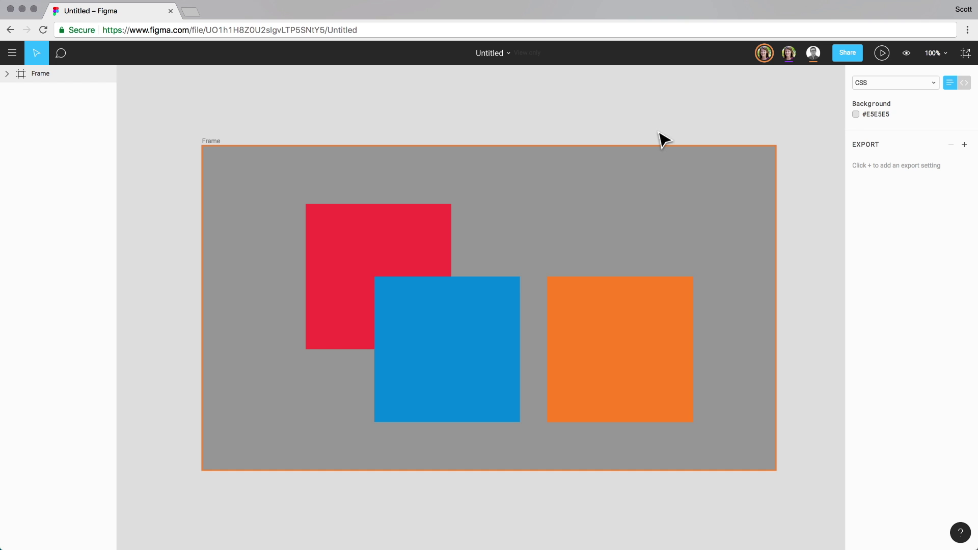
- Inspect the Blue, Red and Orange squares' properties in the browser viewer
{"action": "left_click", "coordinate": [384, 366]}
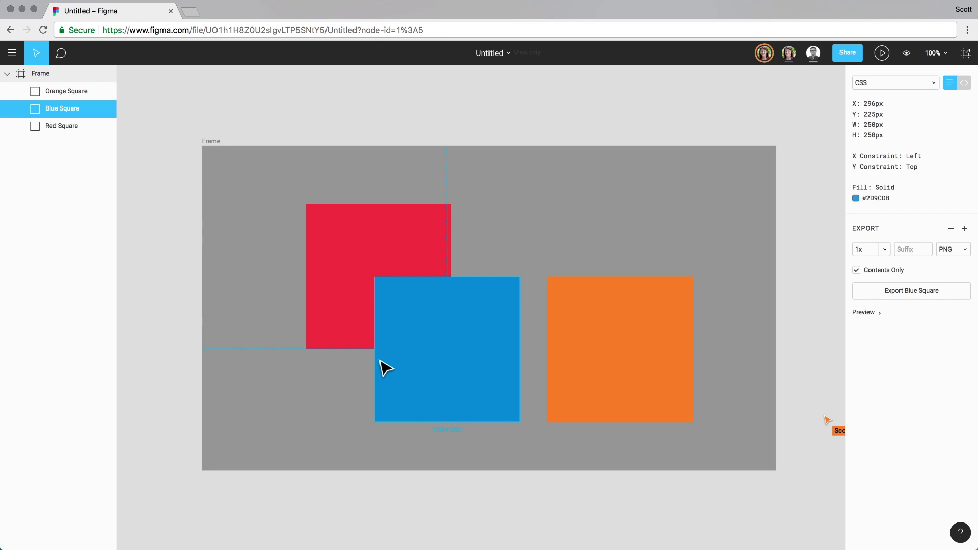
{"action": "left_click", "coordinate": [357, 237]}
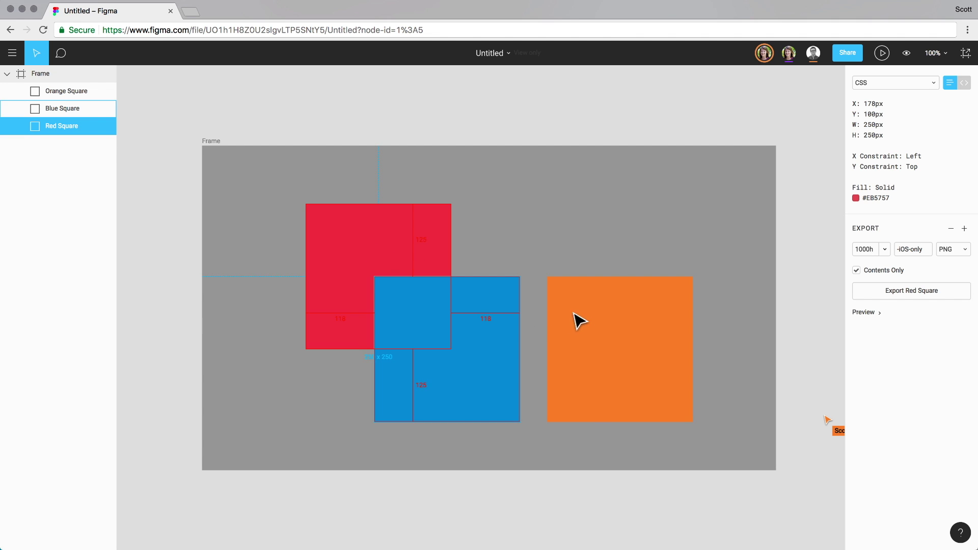
{"action": "left_click", "coordinate": [603, 328]}
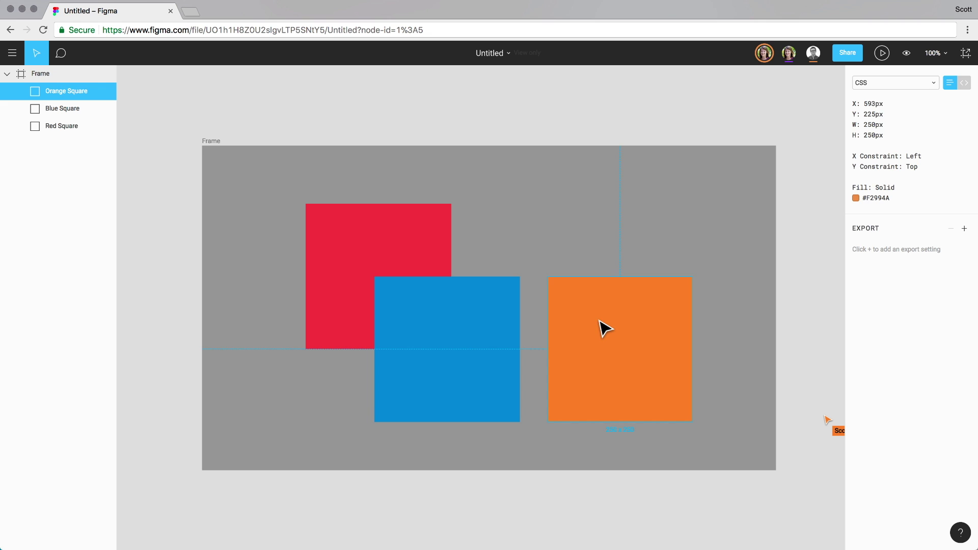
- Try adding an export setting to Orange Square, reload, and recheck its exports
{"action": "left_click", "coordinate": [964, 229]}
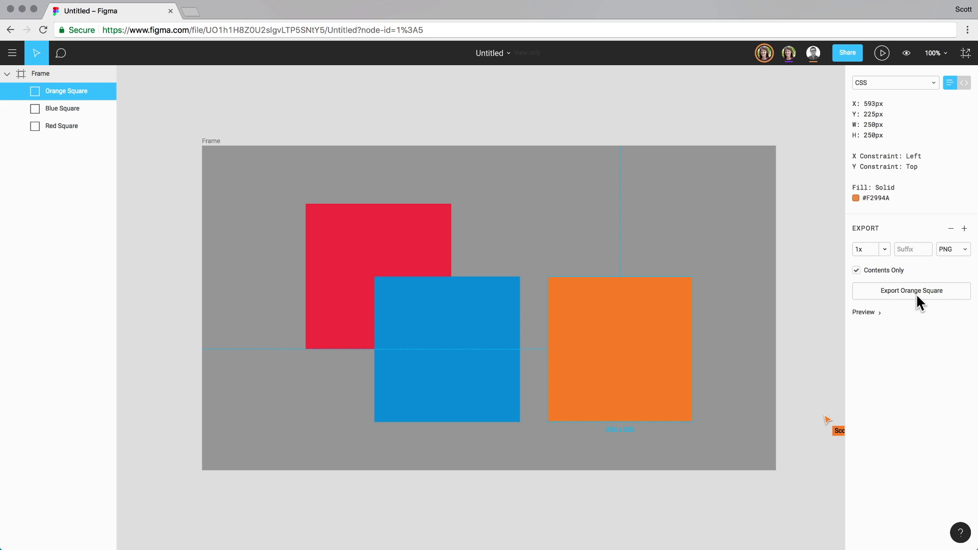
{"action": "left_click", "coordinate": [43, 30]}
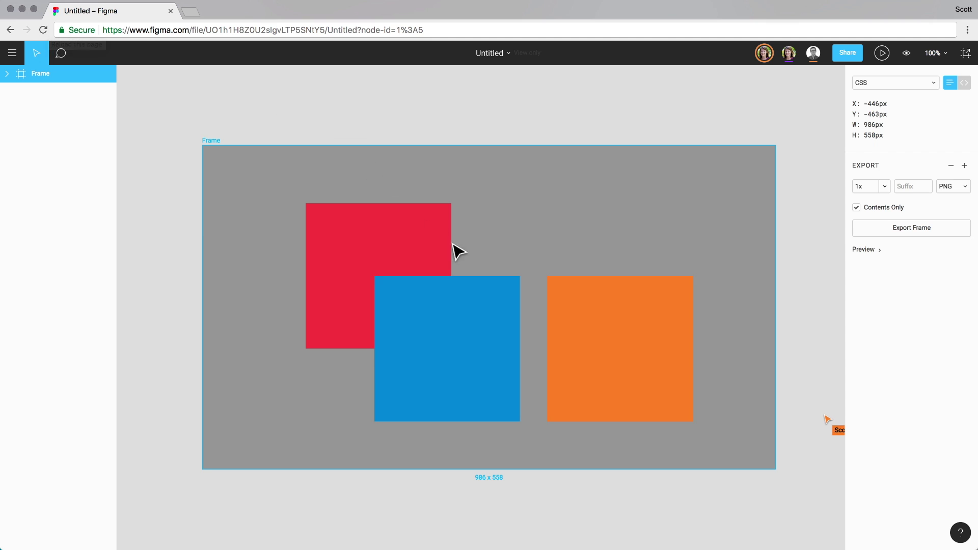
{"action": "left_click", "coordinate": [557, 332]}
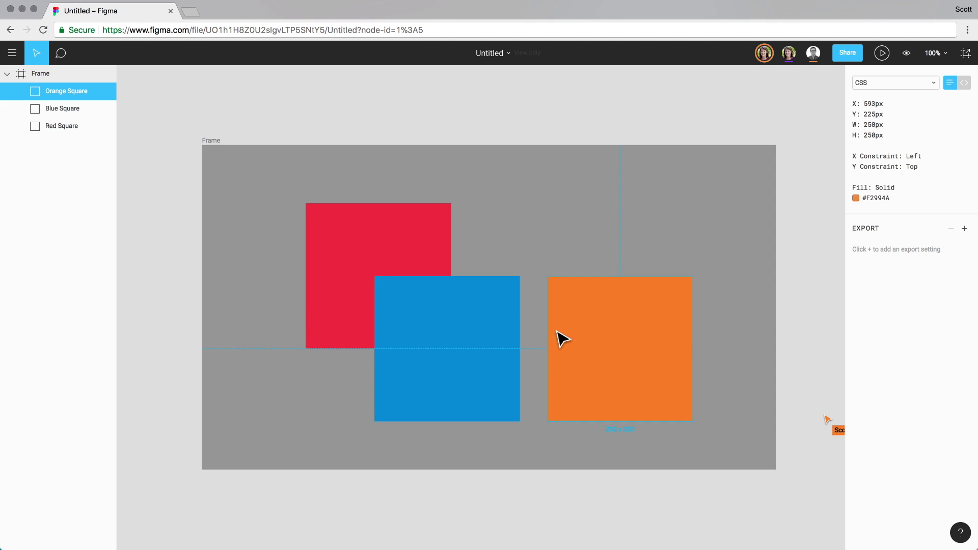